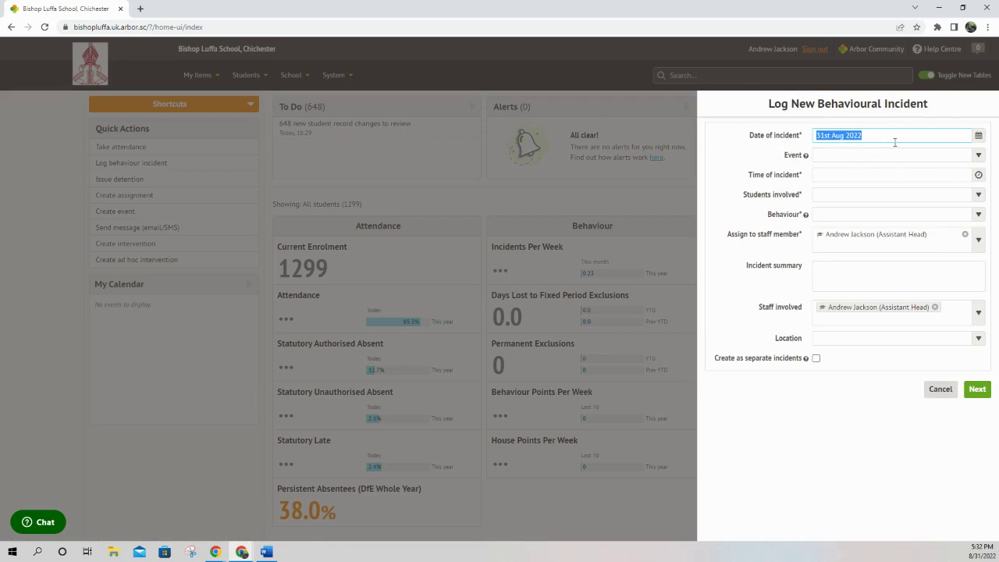
Set the incident event to Lunchtime and add the 8WI student found by surname search
click(979, 156)
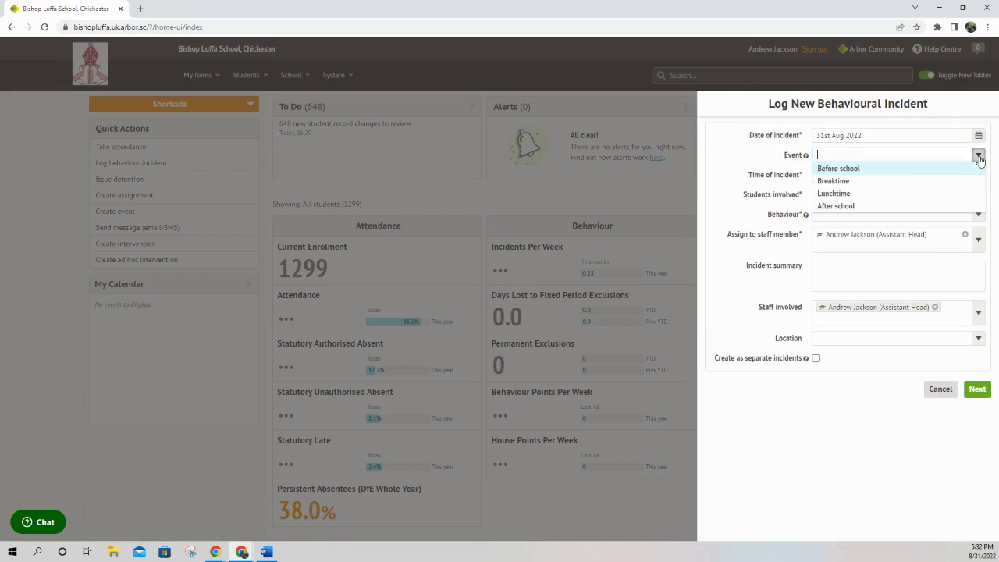
click(908, 193)
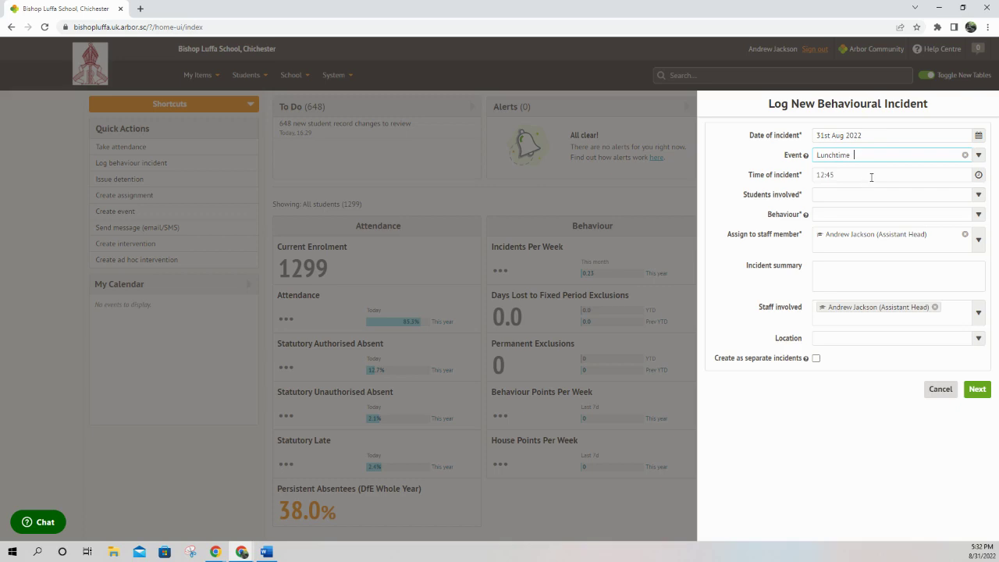
click(854, 194)
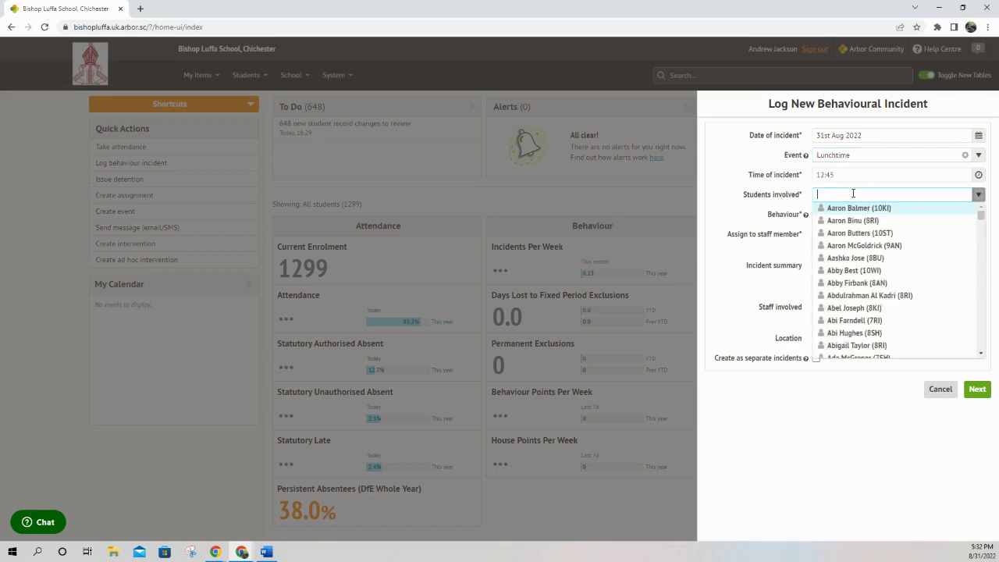
click(854, 193)
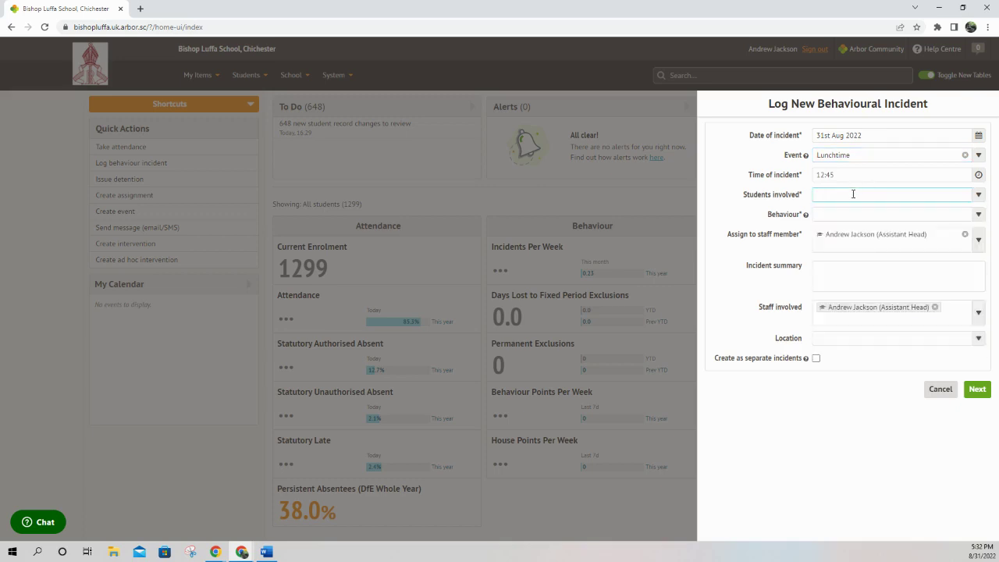
text(thom)
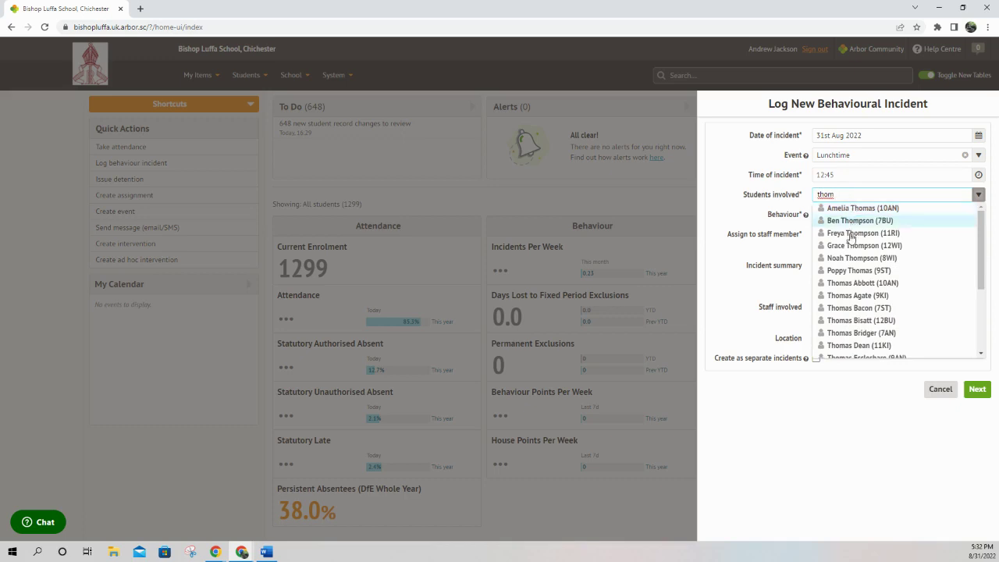
click(849, 257)
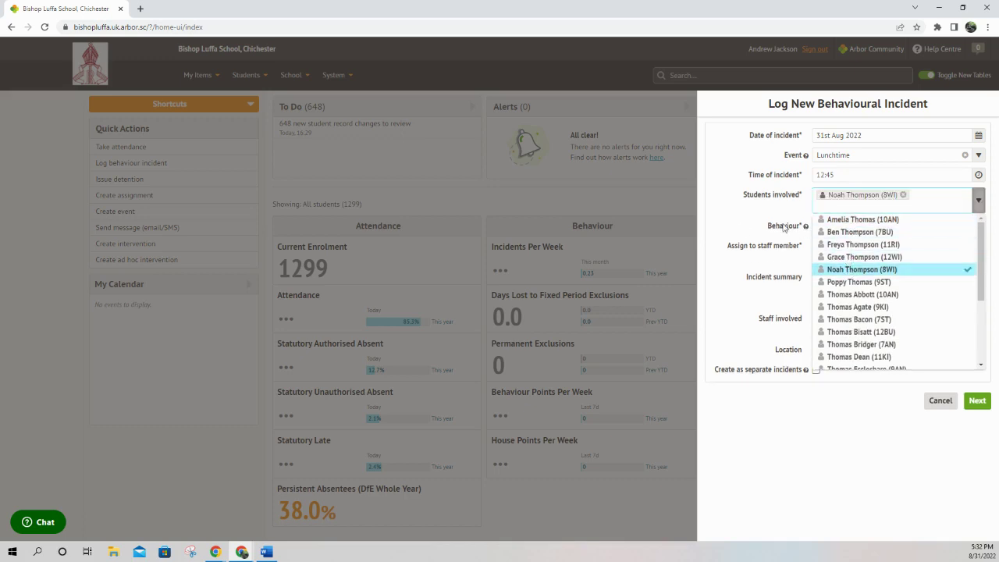
Record Headphone Use with summary 'test' in the Cage area, then continue to review
click(729, 223)
click(854, 227)
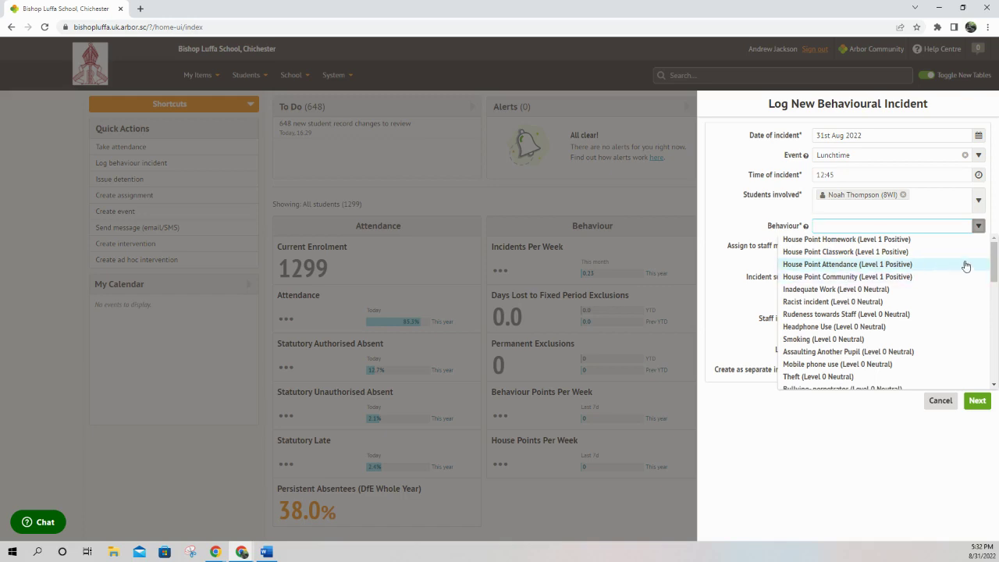
click(862, 328)
click(819, 290)
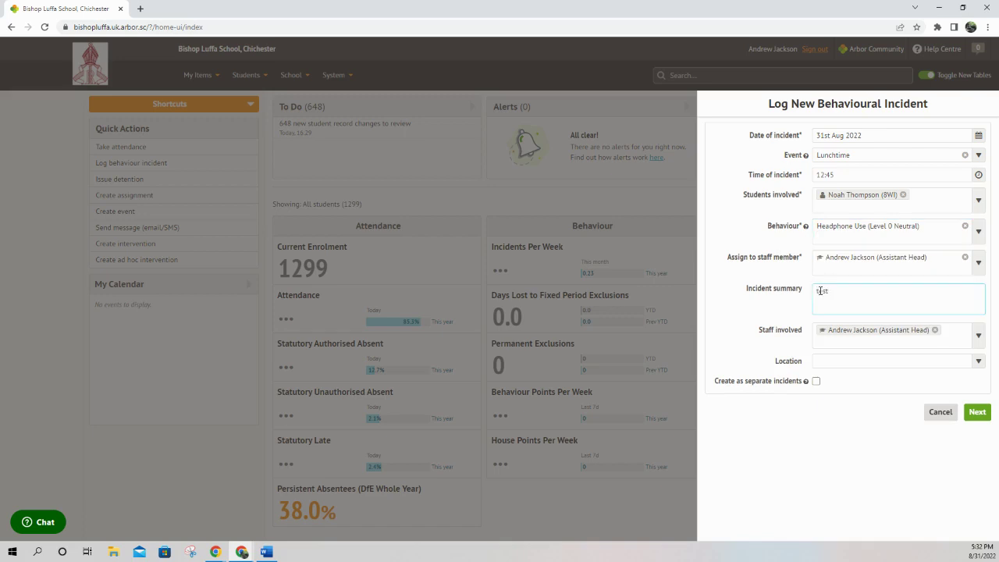
click(977, 360)
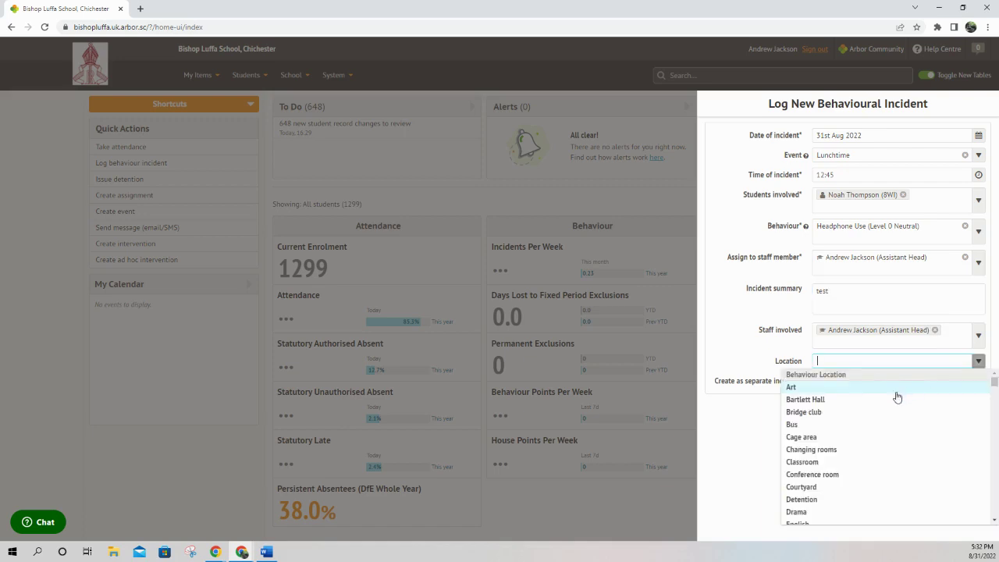
click(809, 438)
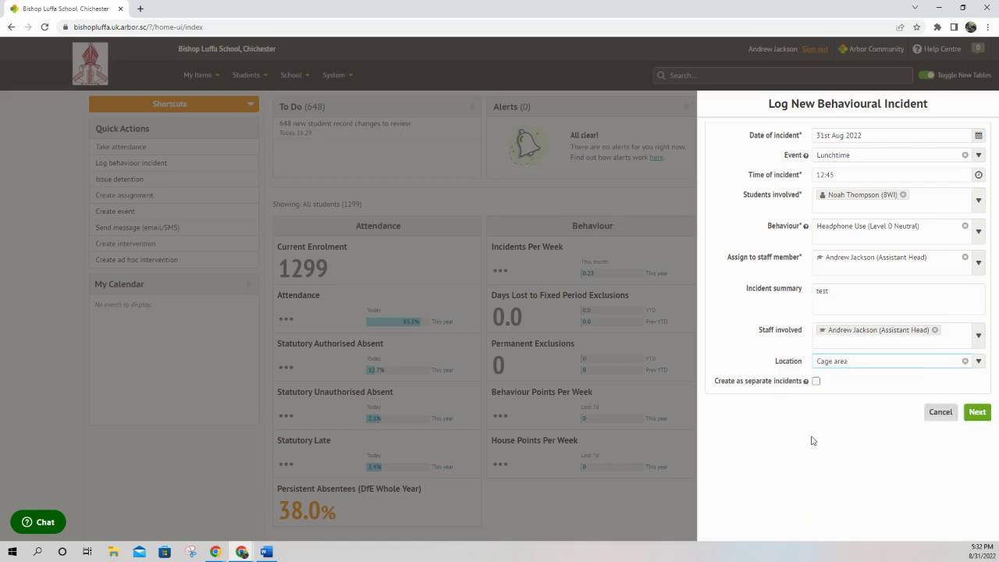
click(977, 411)
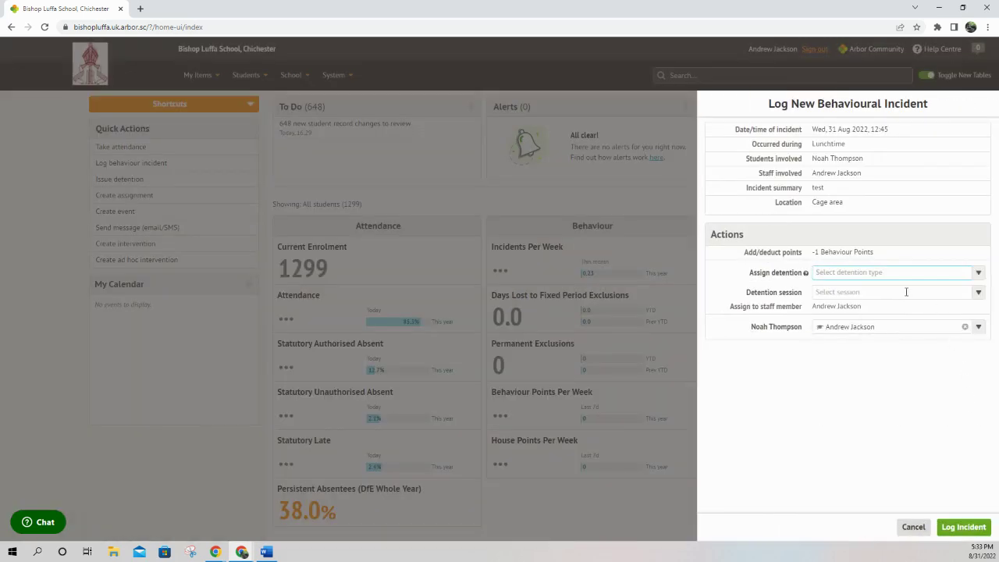
Cancel the Headphone Use incident draft from its review panel
click(910, 527)
mouse_move(578, 368)
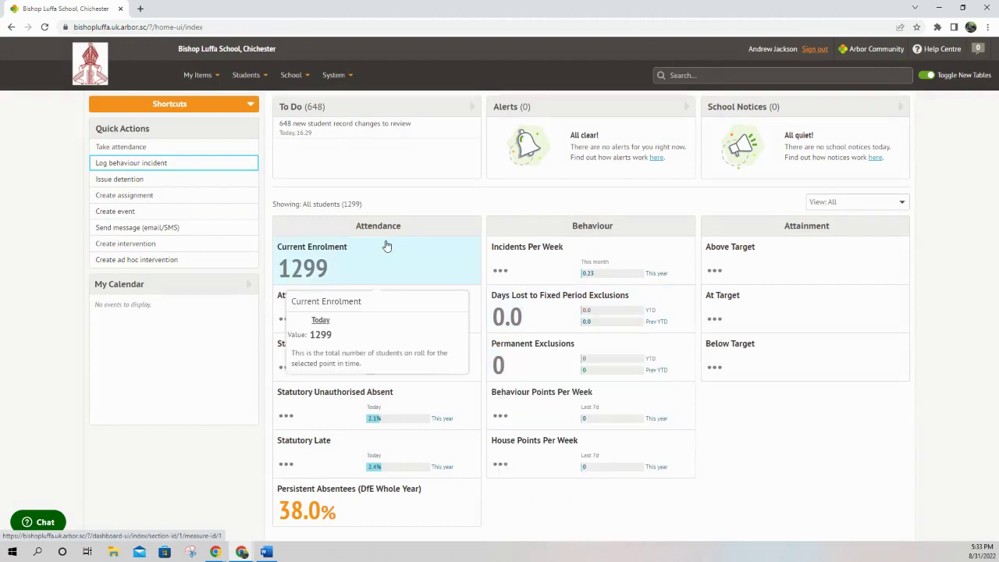
Open the Tue 10:45 10M8/Ma lesson from the calendar and tick the first, second and fourth students
click(137, 146)
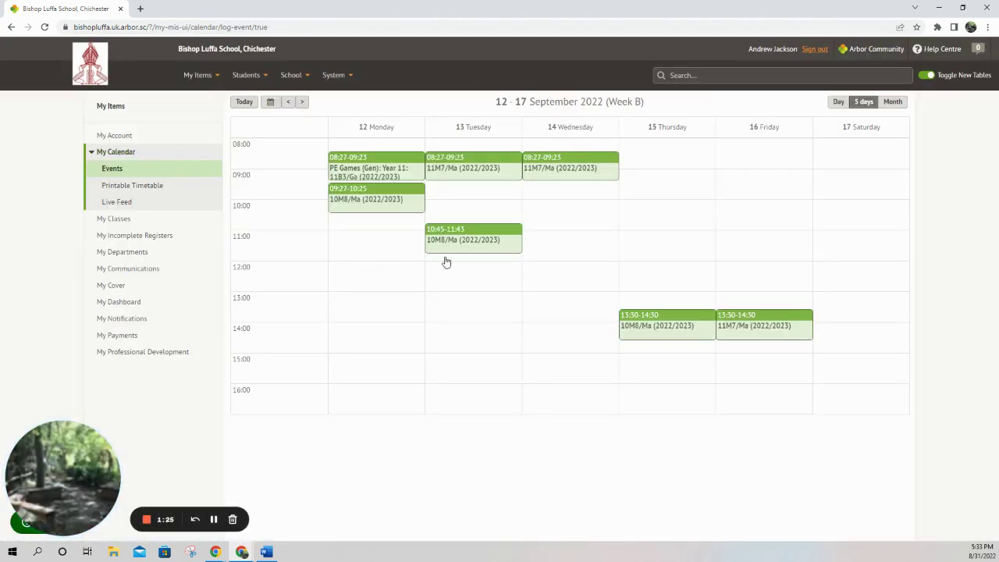
click(473, 248)
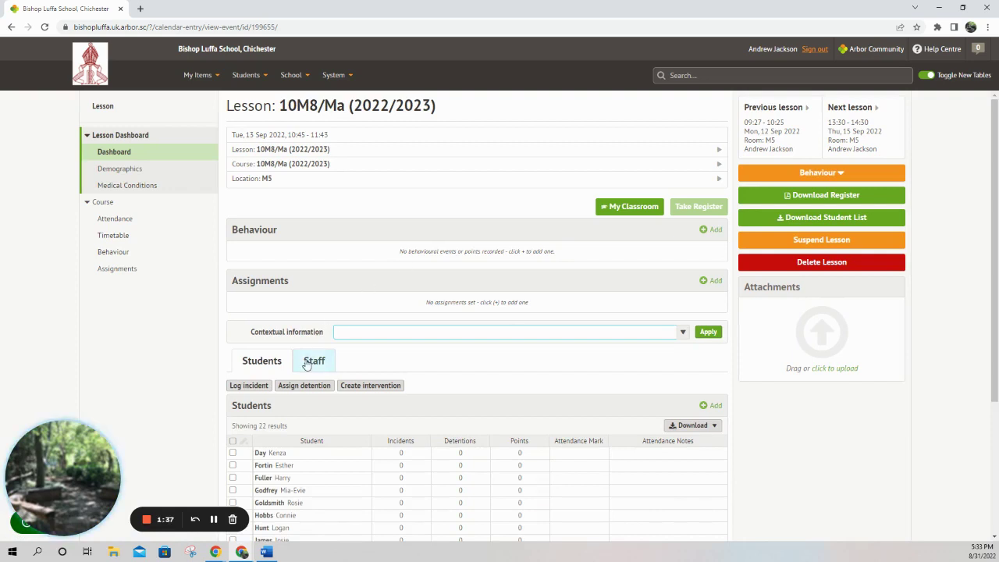
click(233, 453)
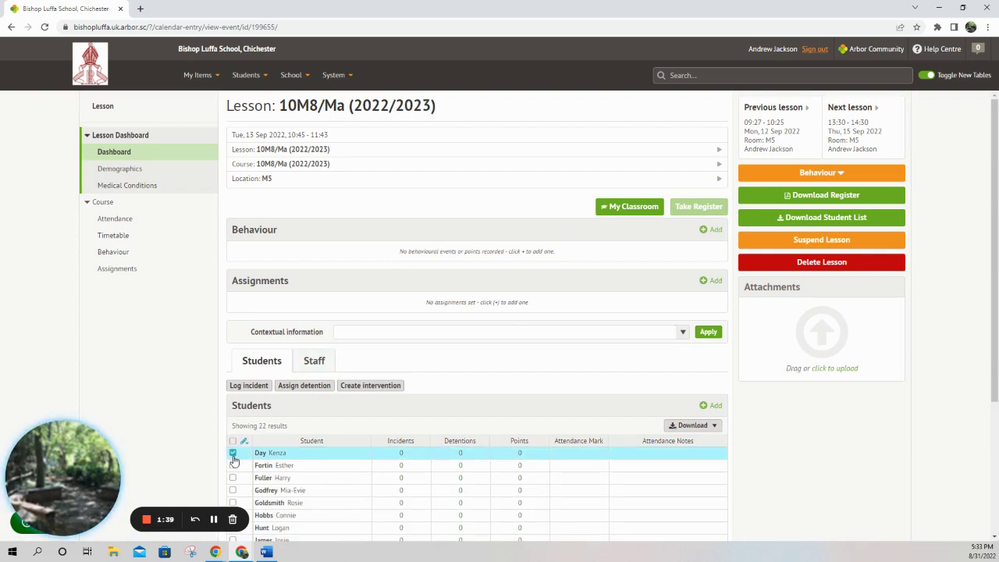
click(233, 466)
click(233, 490)
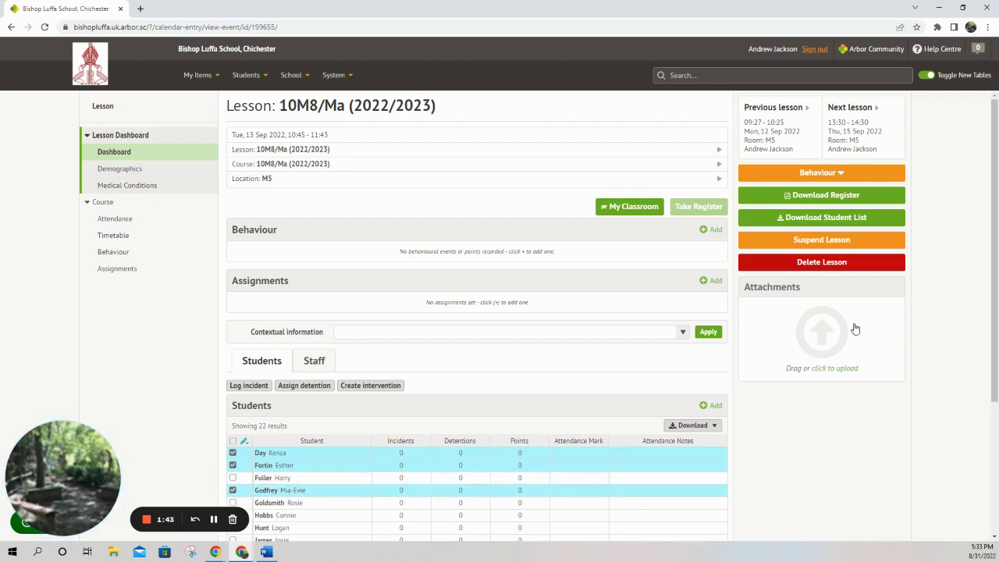
mouse_move(994, 332)
mouse_down()
mouse_move(995, 428)
mouse_move(997, 340)
mouse_up()
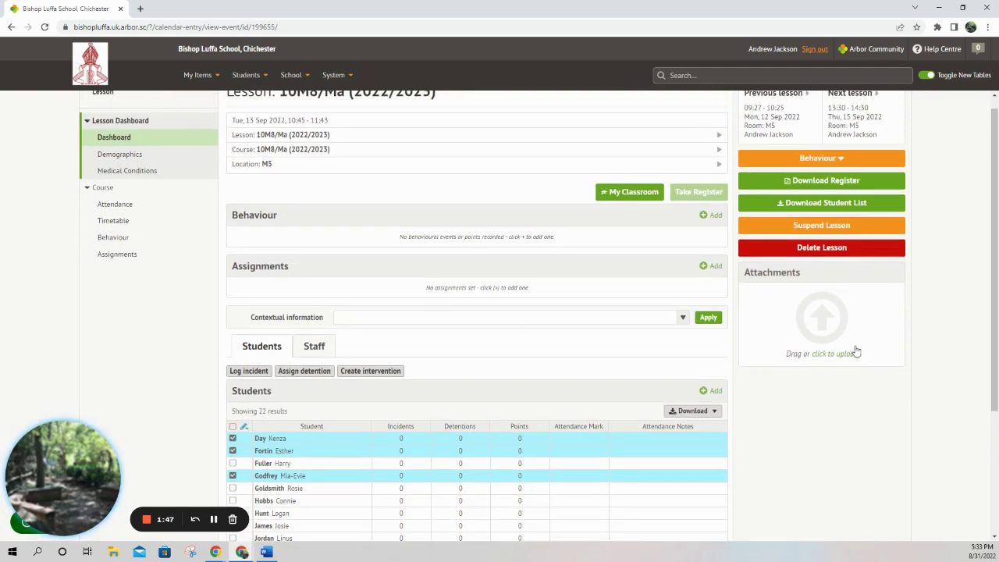
Log a Failure to complete homework incident for the three students with summary 'test system', then continue
click(256, 371)
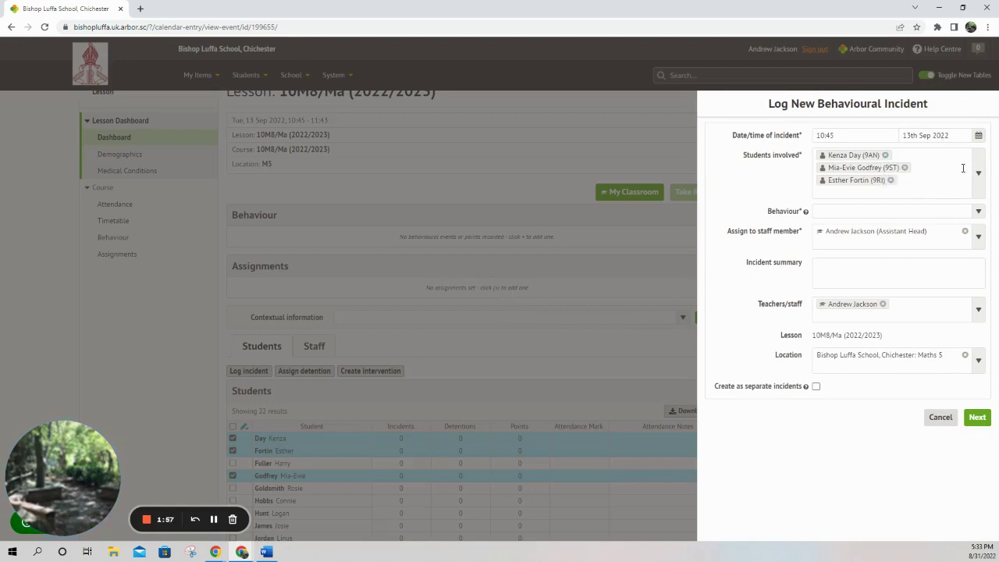
click(979, 212)
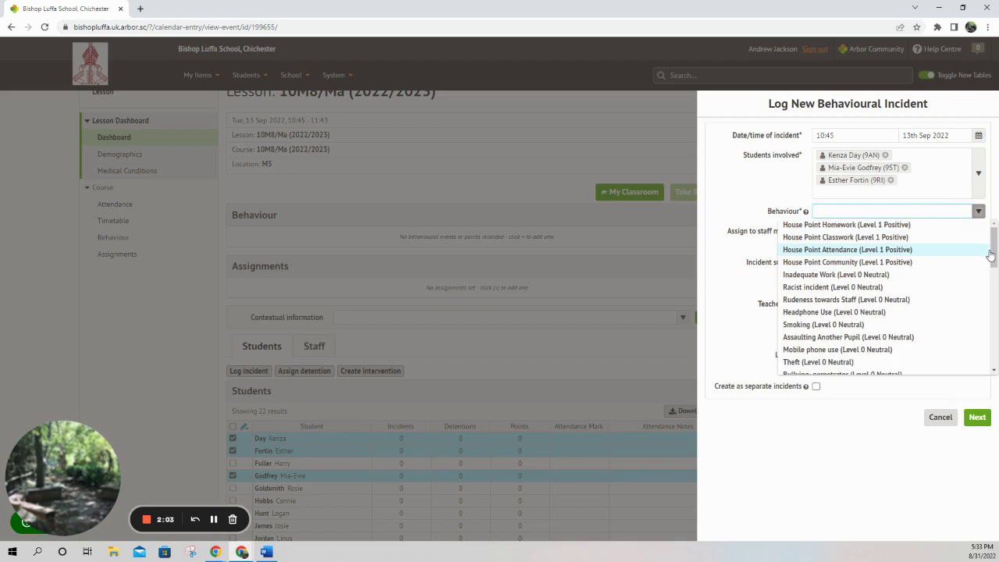
text(home)
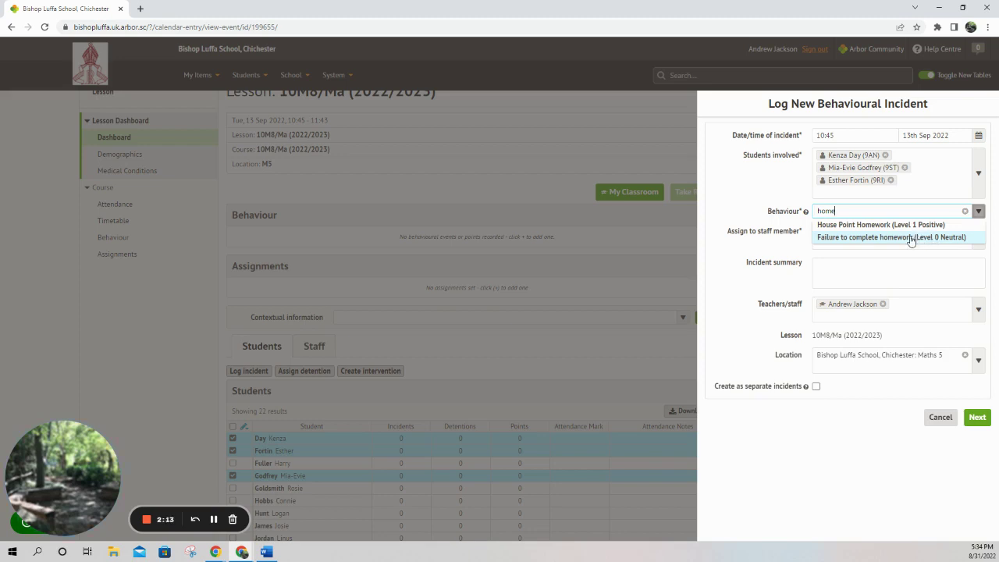
click(910, 239)
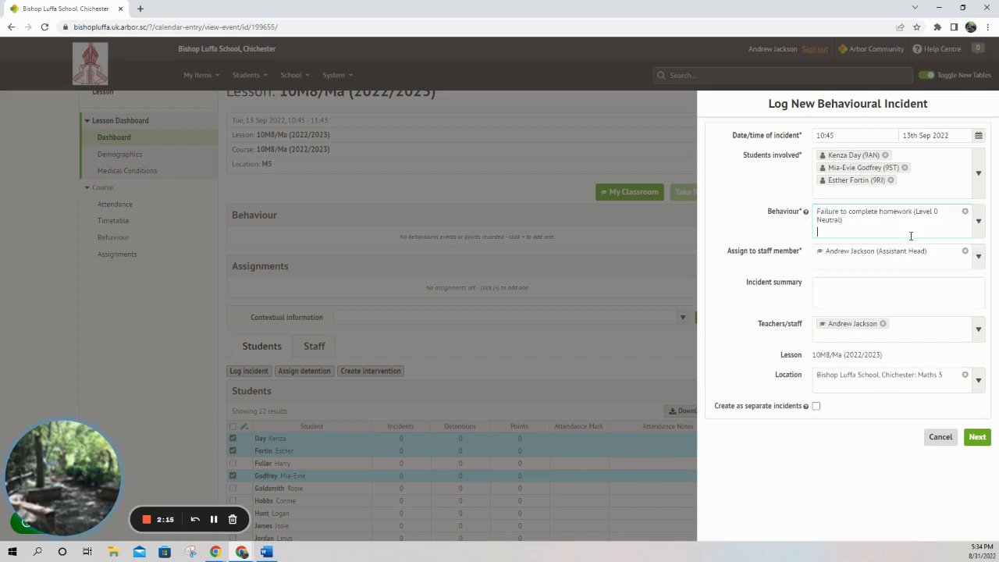
click(845, 285)
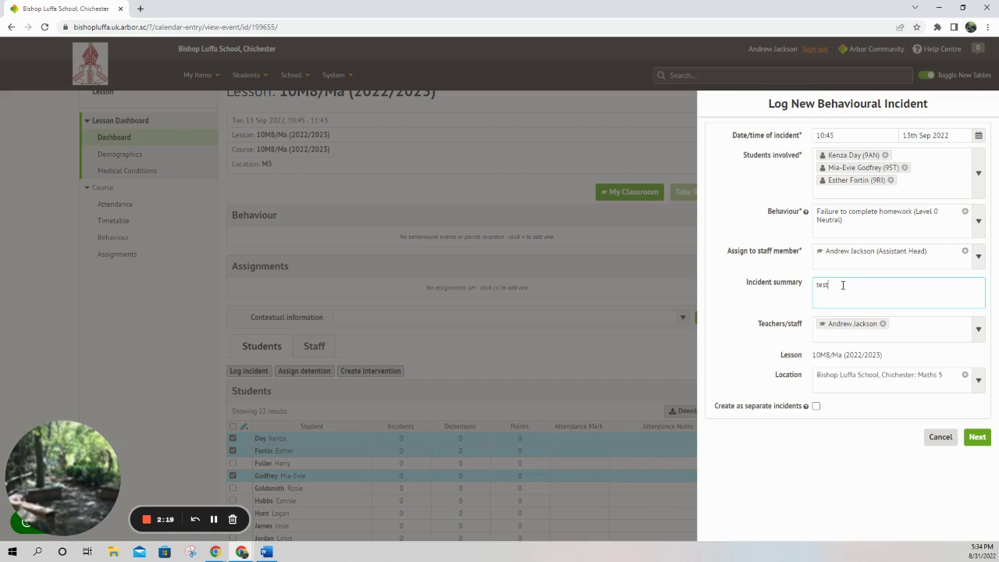
text(test system)
click(977, 437)
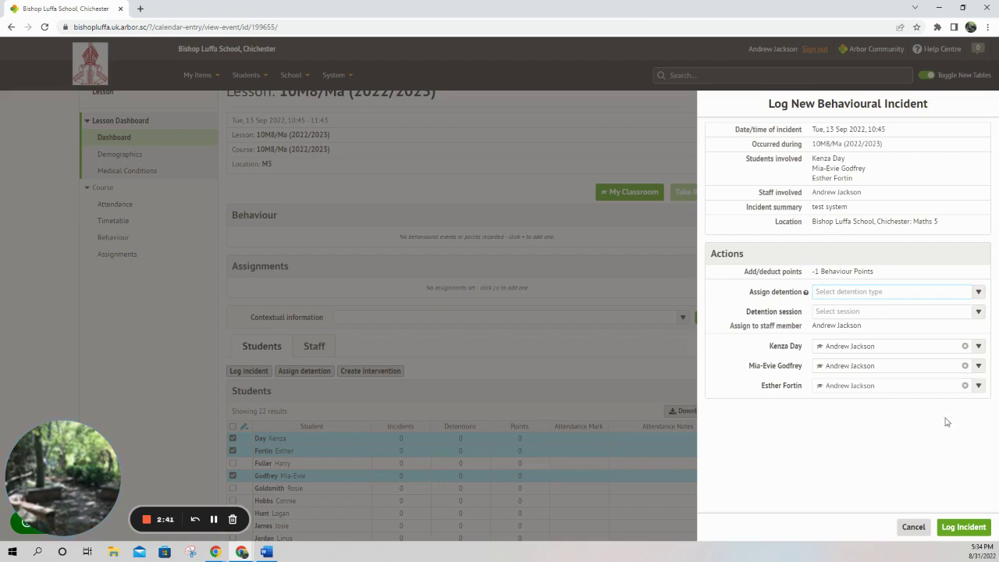
Cancel the homework incident from its review panel without logging it
click(909, 527)
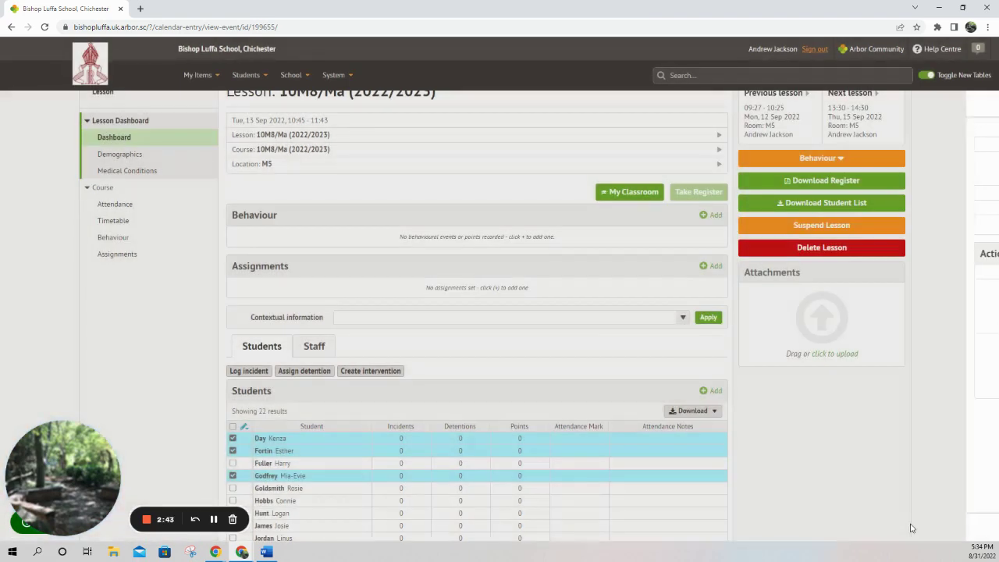
Open the 10M8/Ma seating plan via My Classroom and hide student photos and tags
click(628, 192)
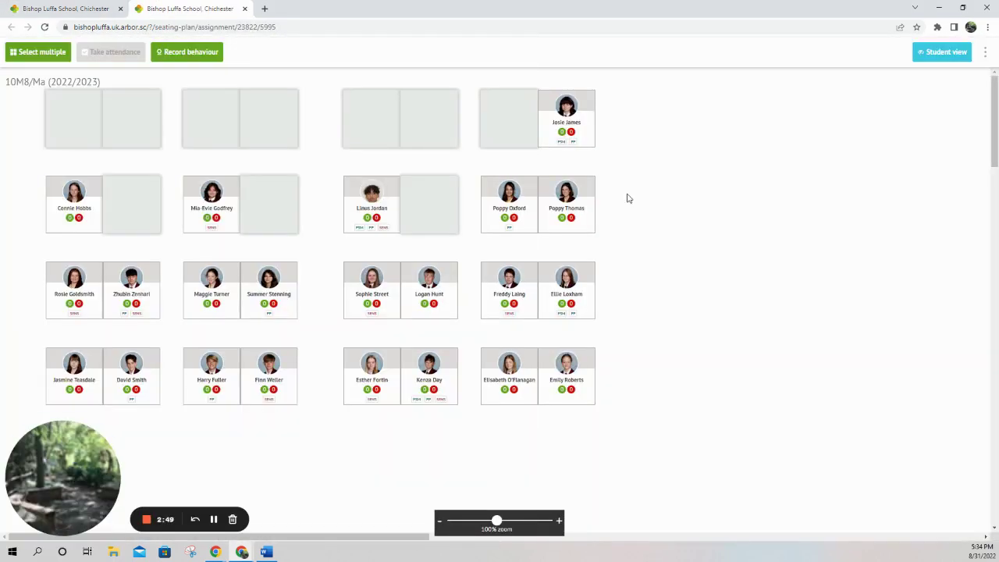
click(933, 55)
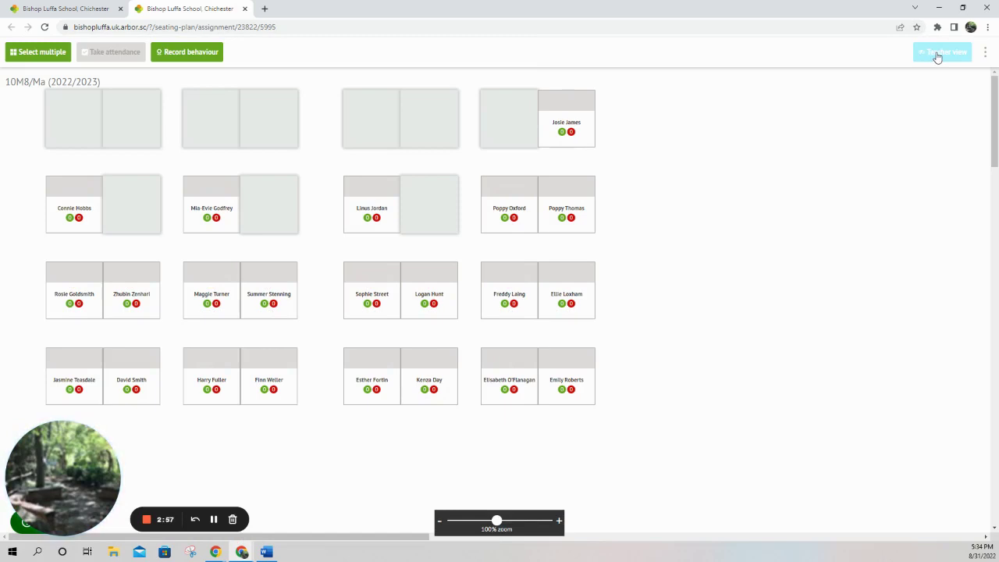
click(937, 58)
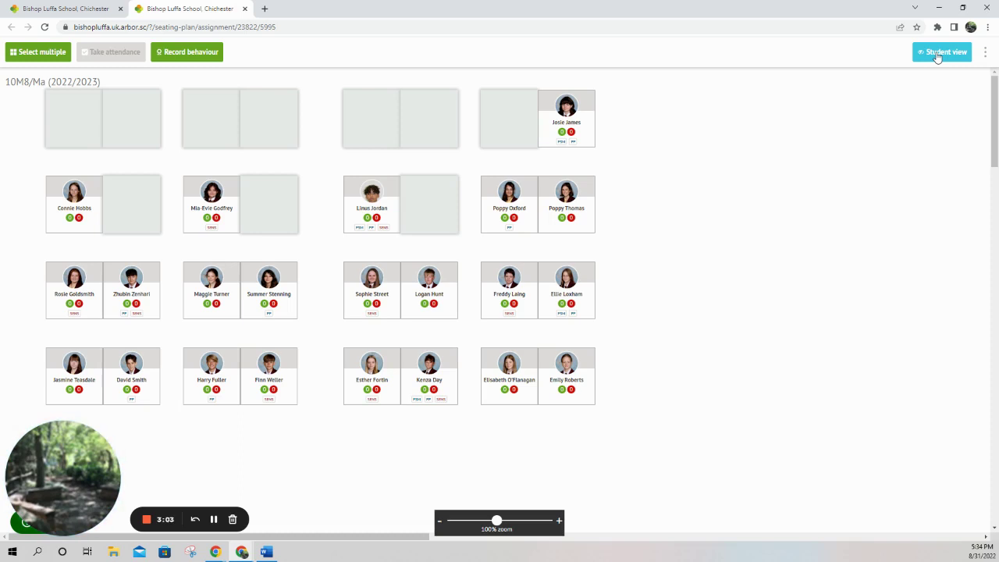
click(937, 58)
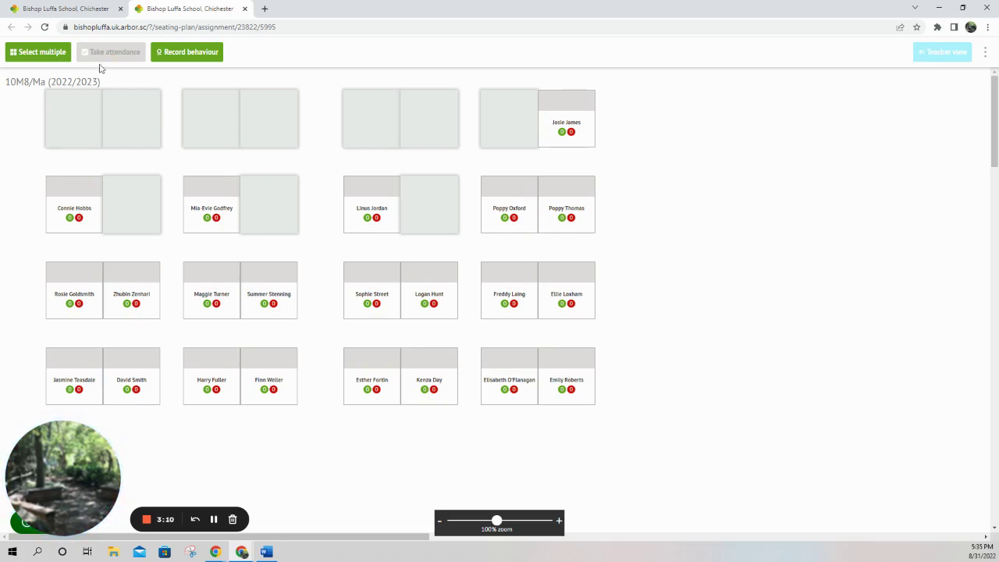
Select the two second-row left desks and start a Record behaviour incident for them
click(55, 55)
click(78, 206)
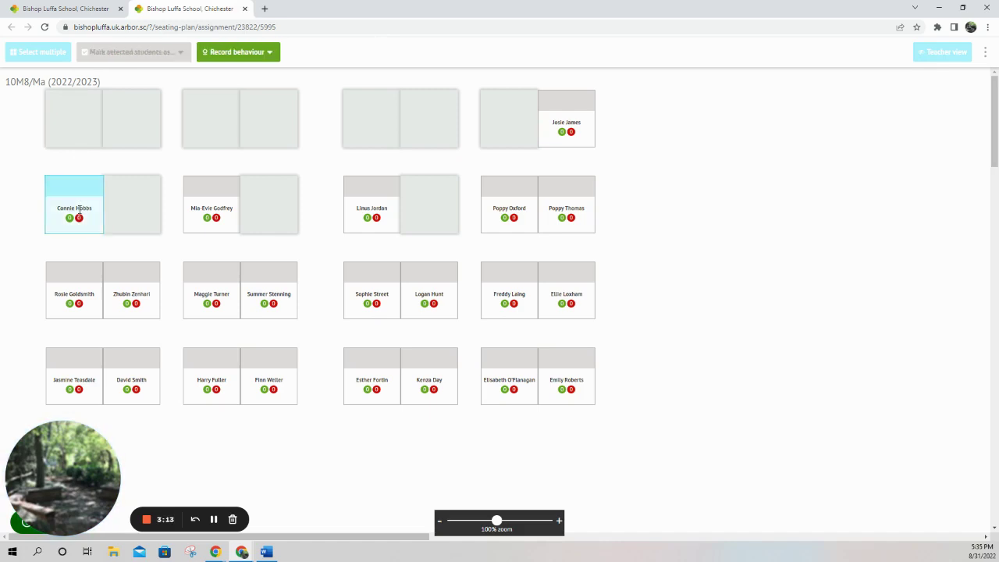
click(208, 218)
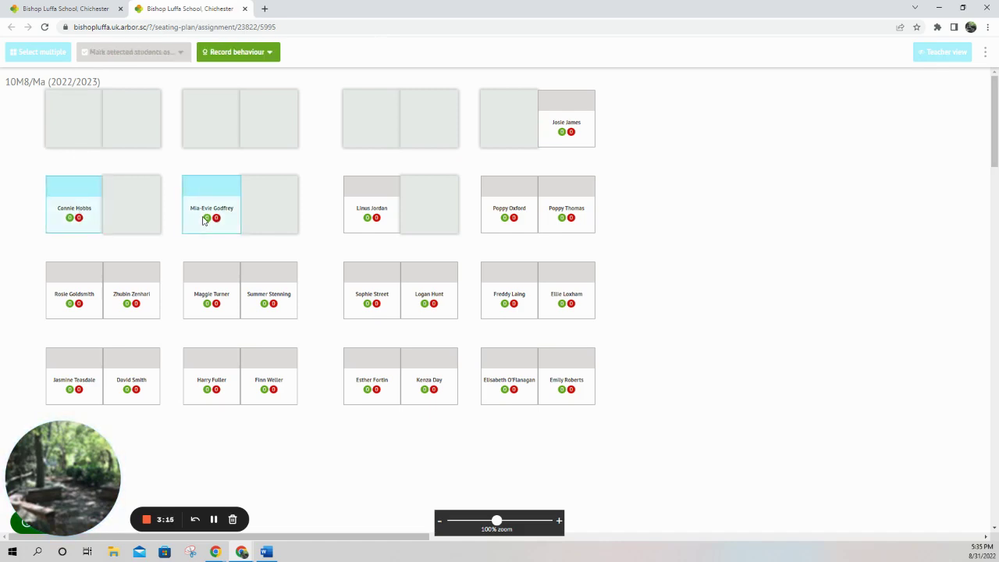
click(251, 56)
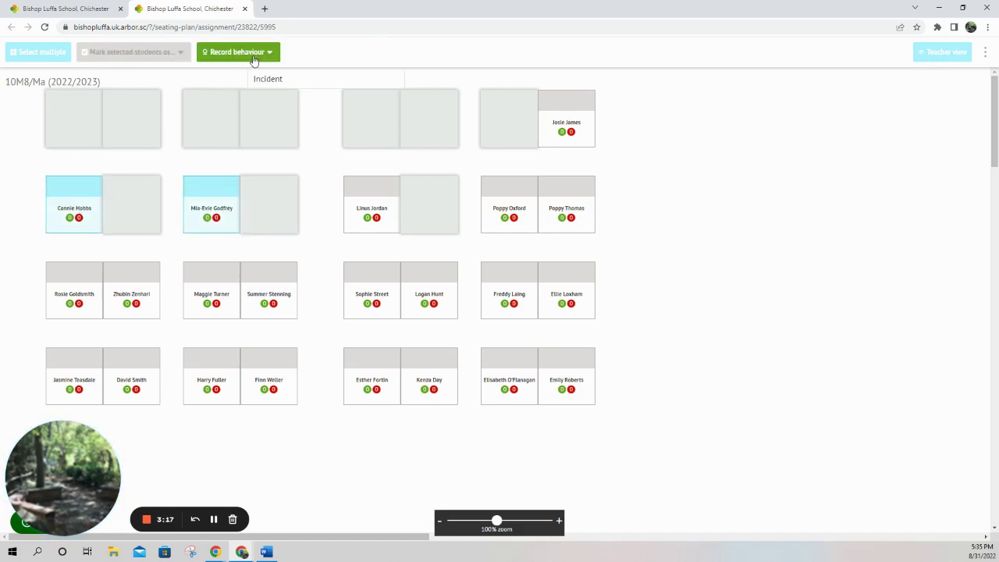
click(266, 79)
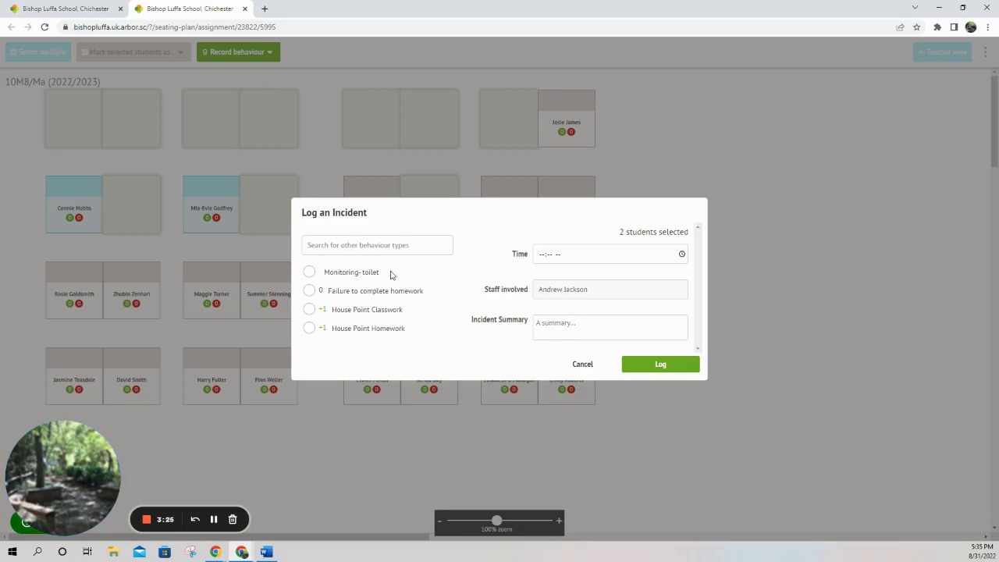
Log House Point Classwork for both students and cancel the follow-up points action
click(391, 245)
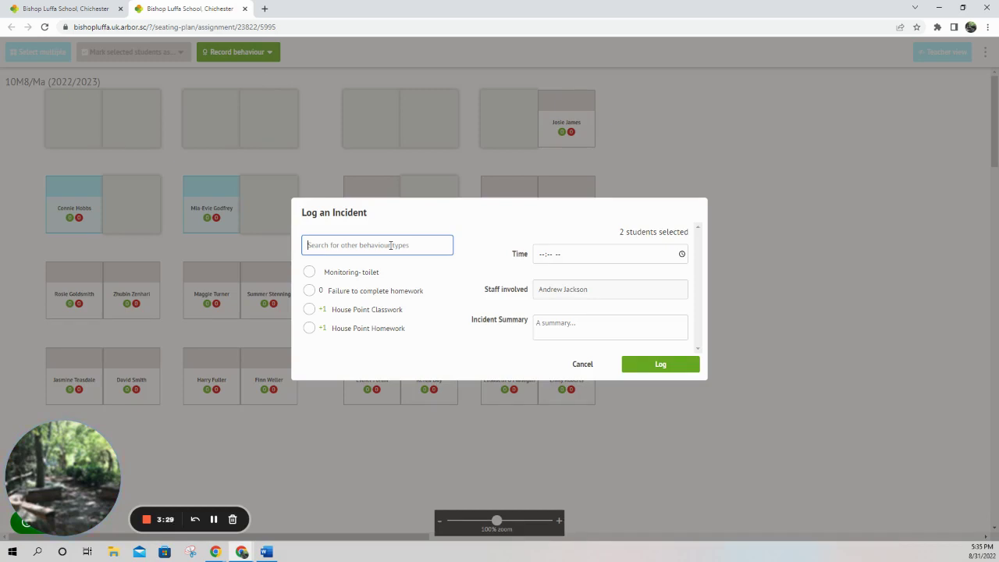
text(figh)
key(BackSpace)
key(BackSpace)
key(BackSpace)
key(BackSpace)
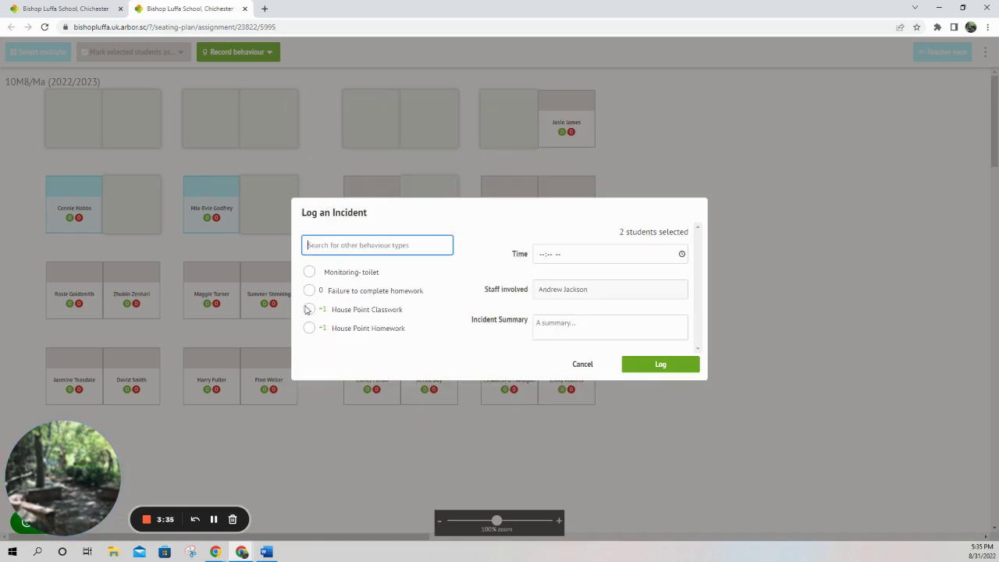
click(310, 310)
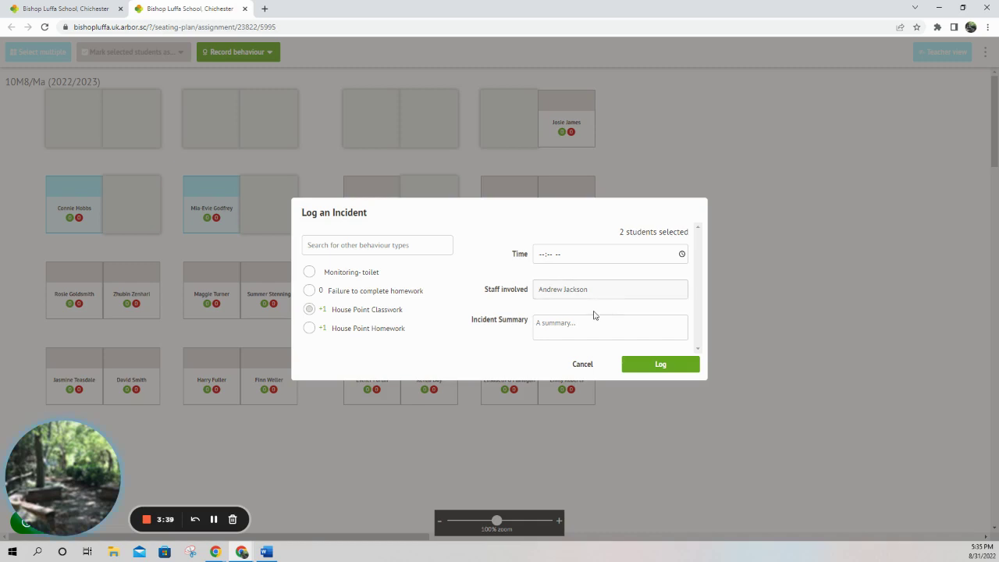
click(645, 365)
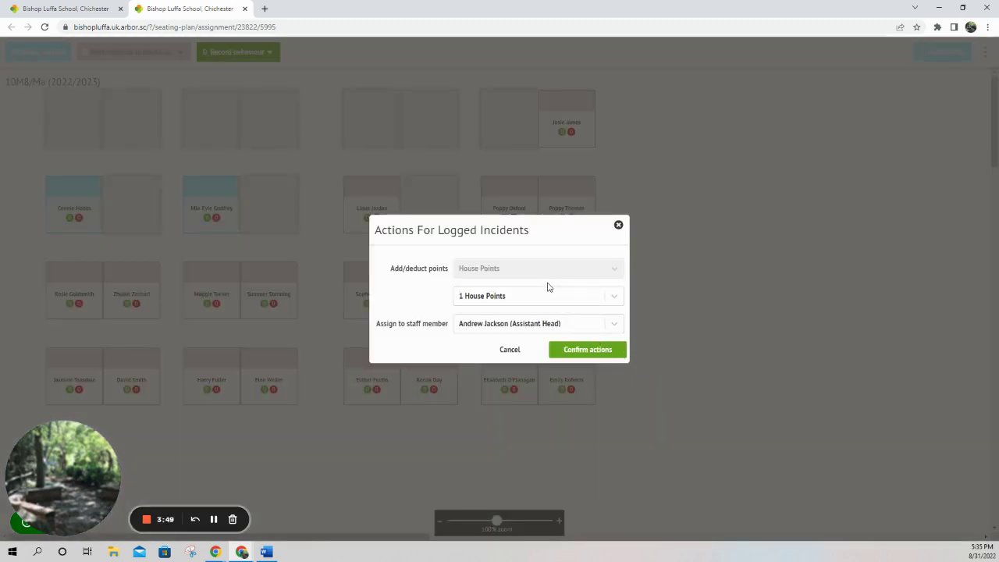
click(514, 352)
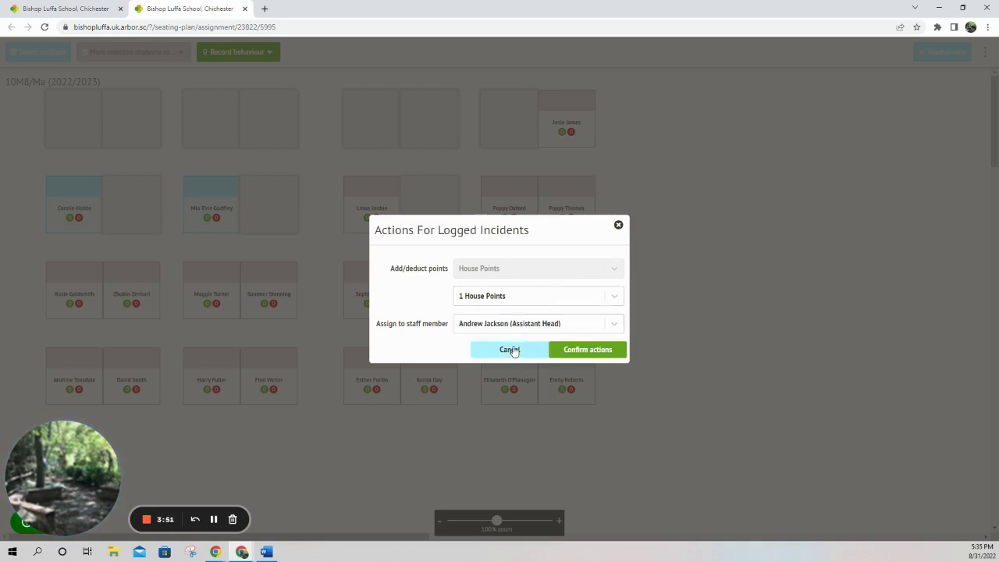
Close the seating-plan tab and untick the first and fourth students in the lesson list
click(245, 8)
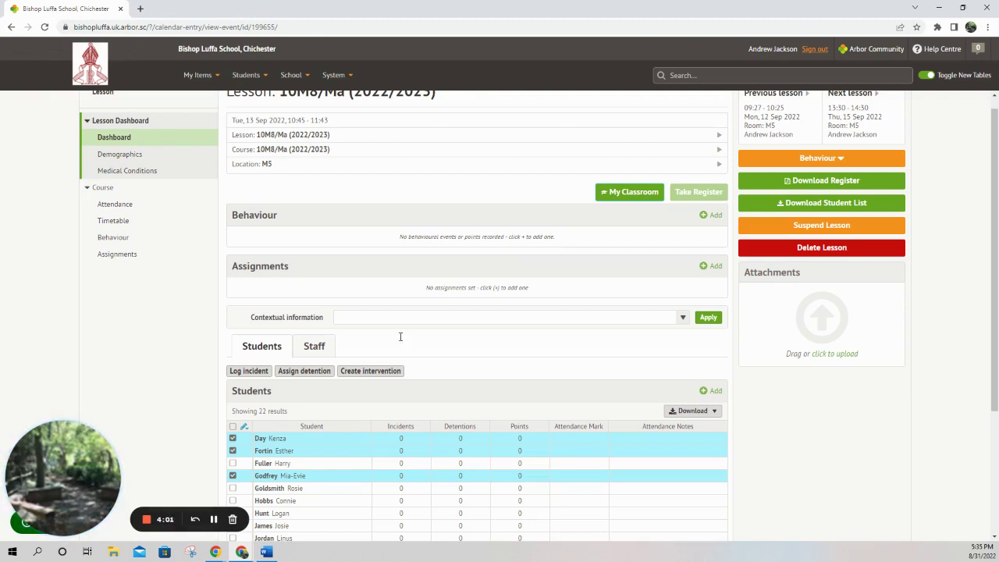
click(232, 439)
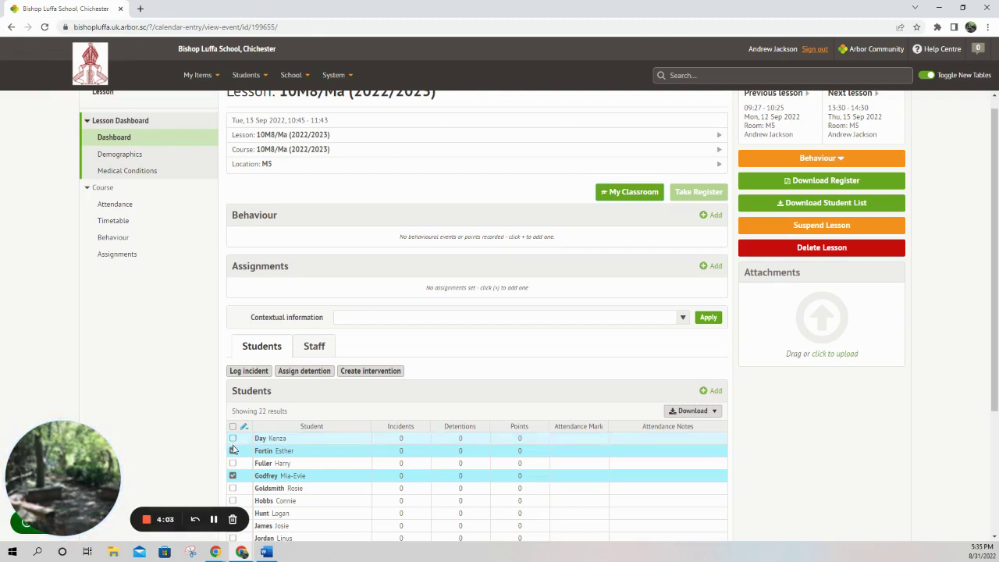
click(233, 476)
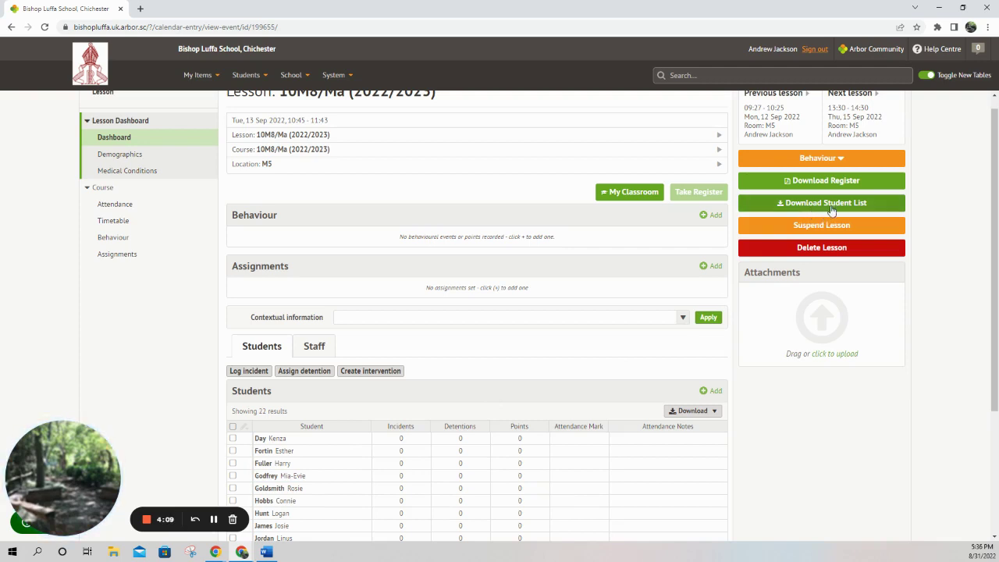
click(840, 159)
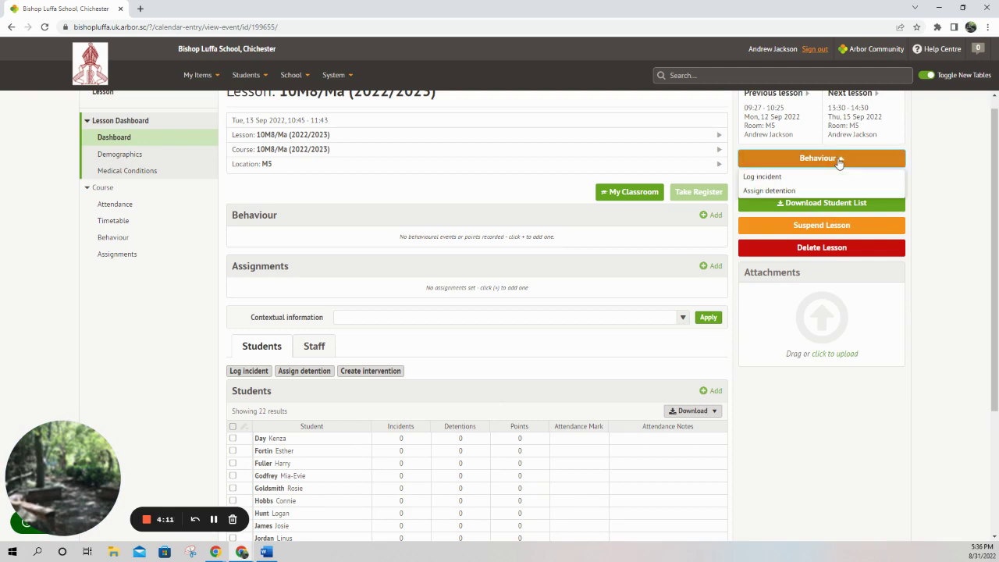
click(797, 179)
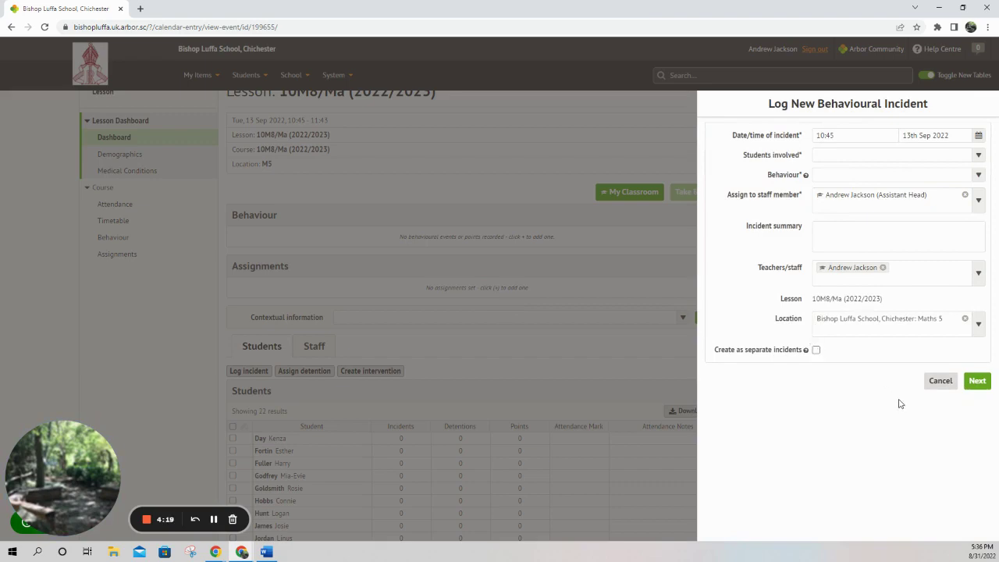
click(937, 385)
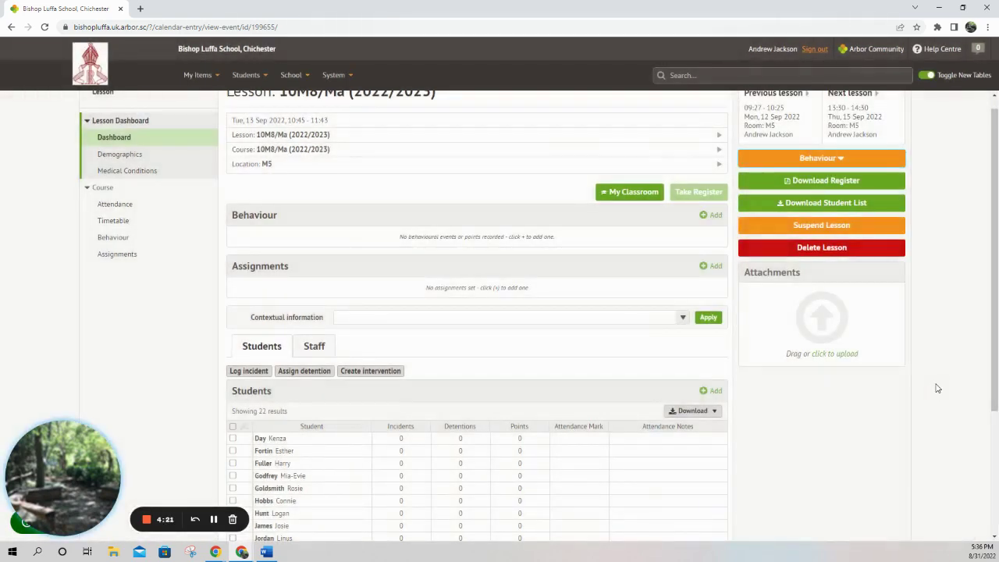